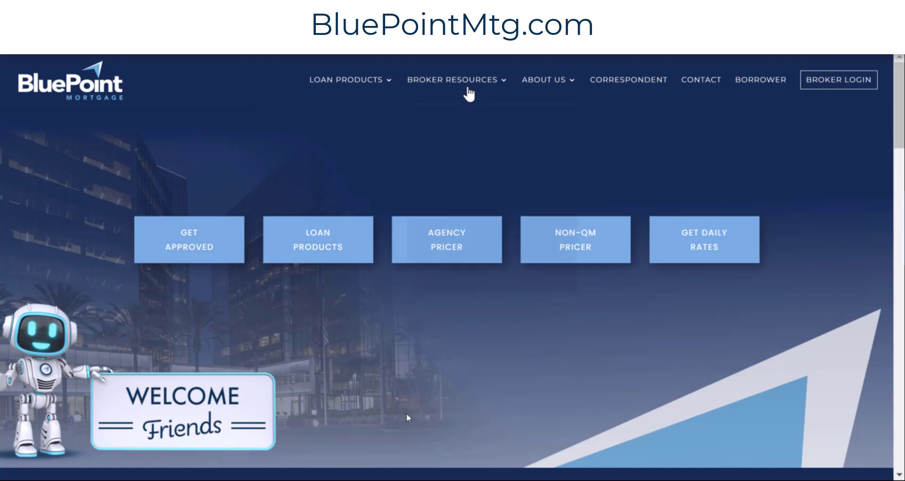
Go to the Order Appraisal section of Broker Resources and open the Connexions appraisal ordering site
mouse_move(467, 87)
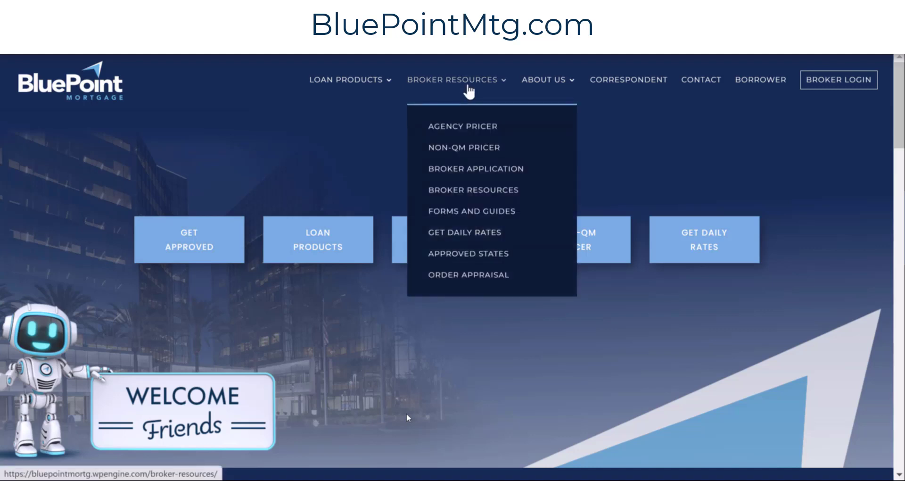
left_click(443, 277)
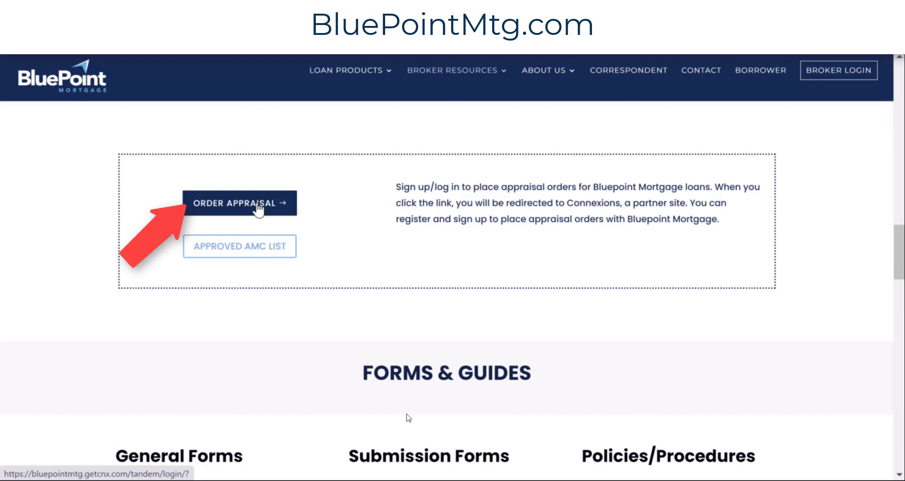
left_click(259, 207)
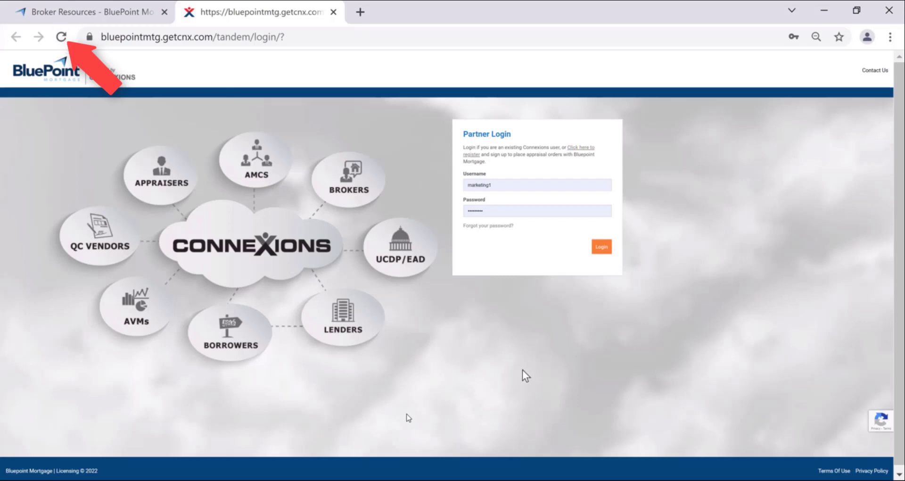
Log in to the partner portal with the prefilled credentials and open the residential appraisal request form
left_click(603, 250)
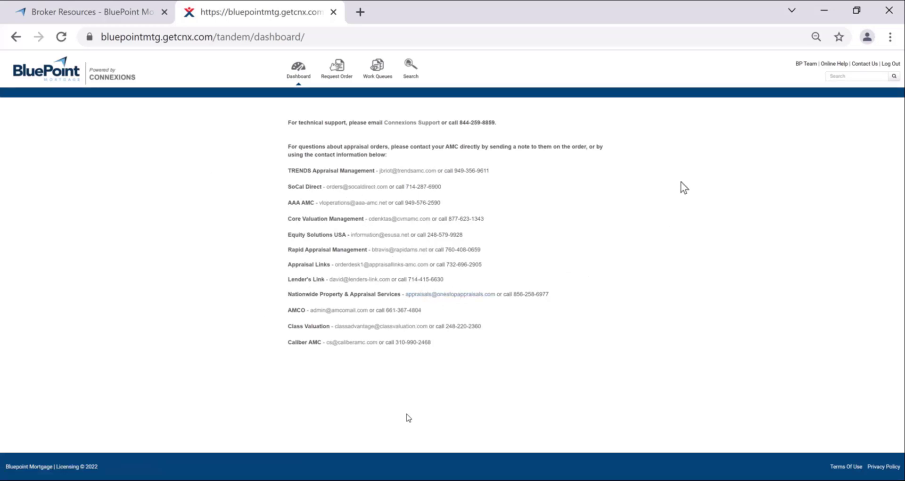
left_click(337, 75)
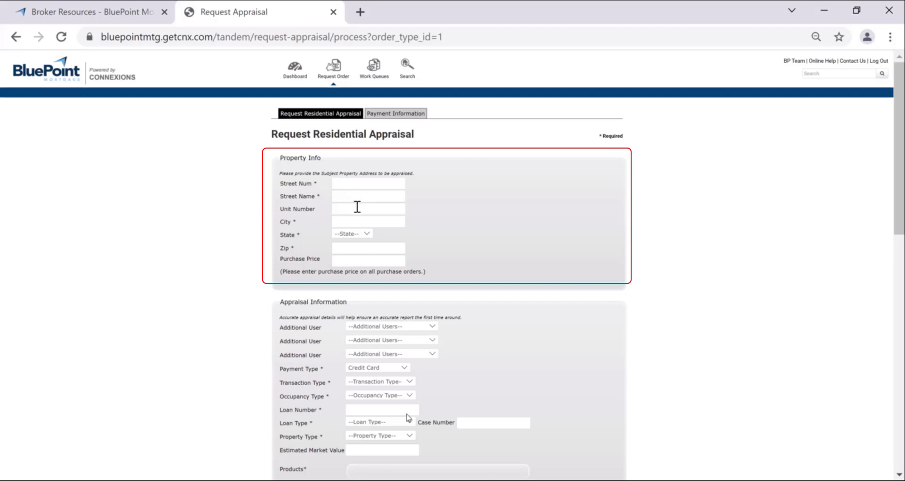
Examine the available choices for transaction type, occupancy type, loan number, loan type and property type under Appraisal Information
scroll(374, 214, "down", 2)
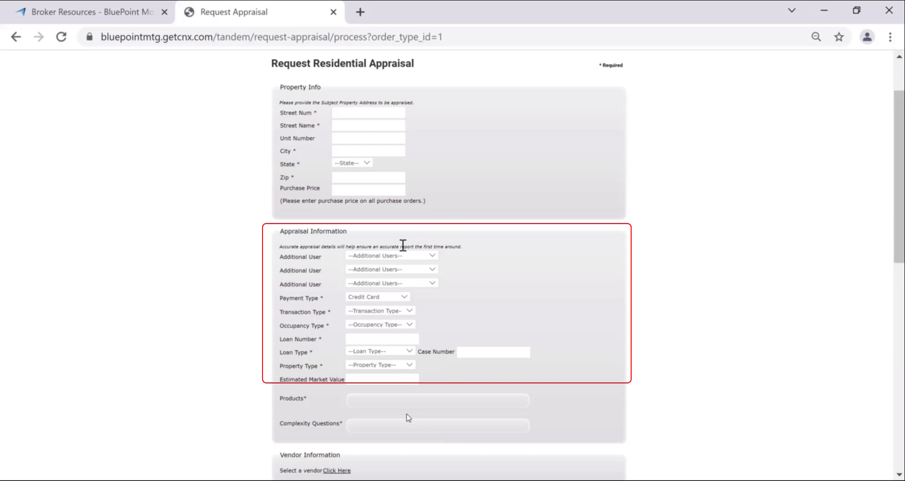
left_click(391, 311)
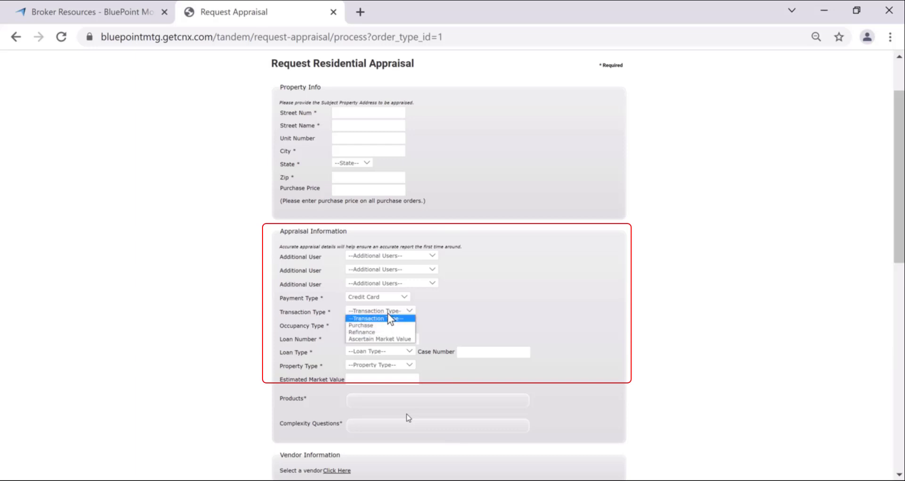
left_click(443, 307)
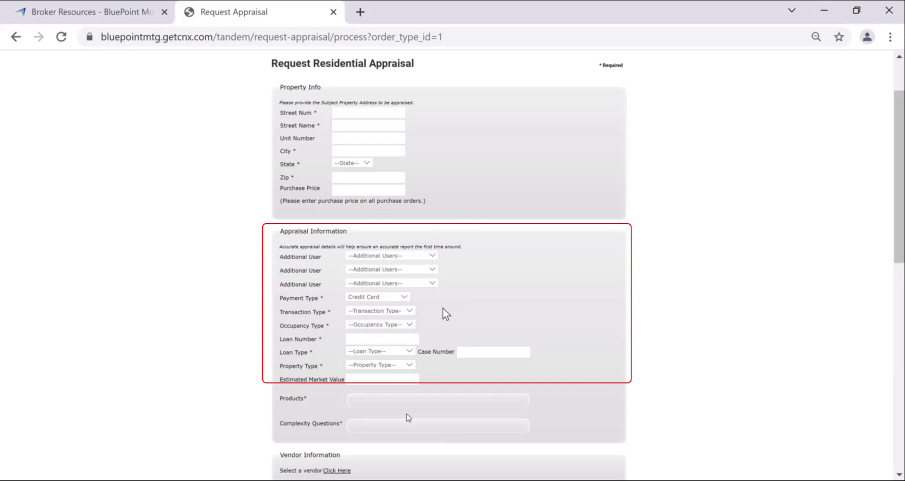
left_click(401, 329)
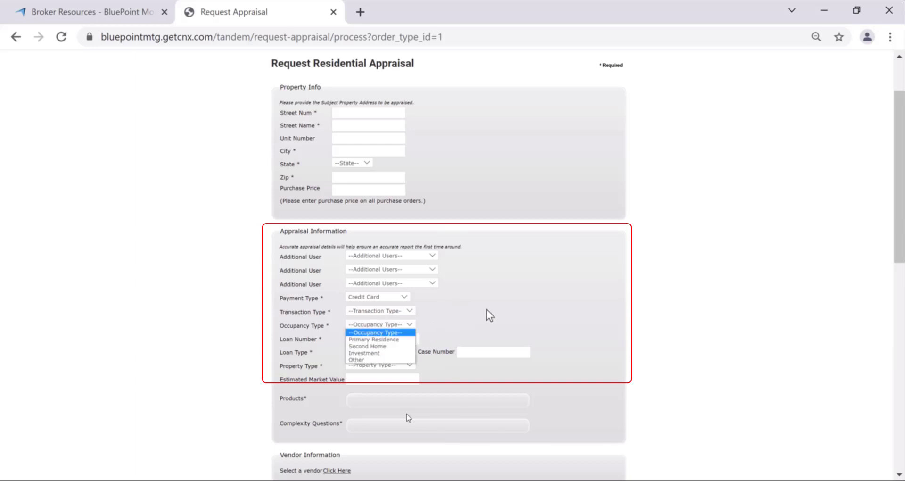
left_click(473, 313)
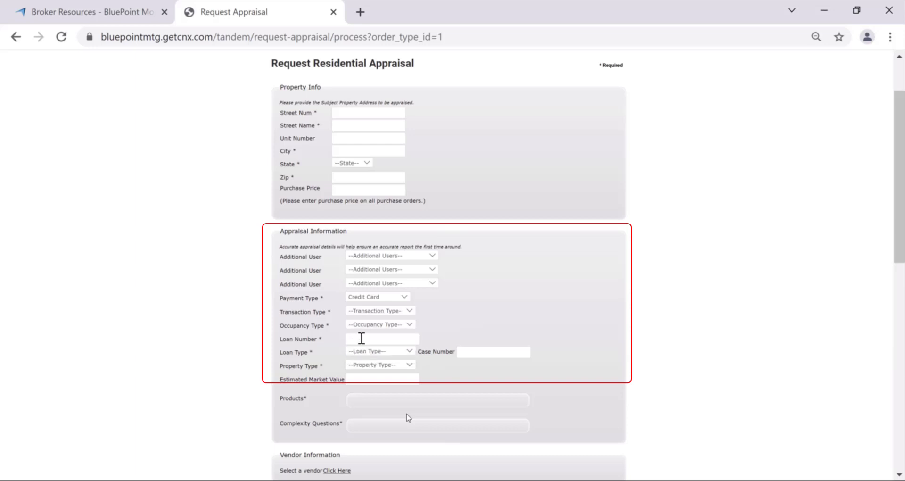
left_click(362, 338)
left_click(463, 333)
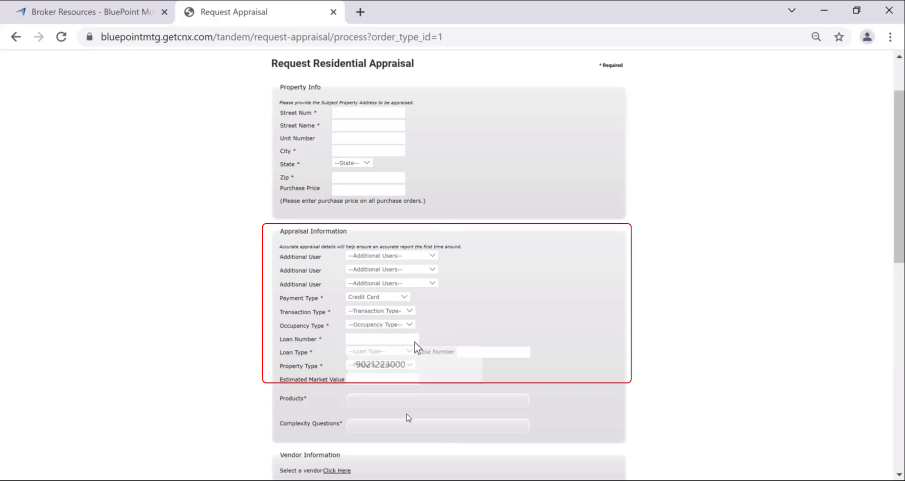
left_click(375, 351)
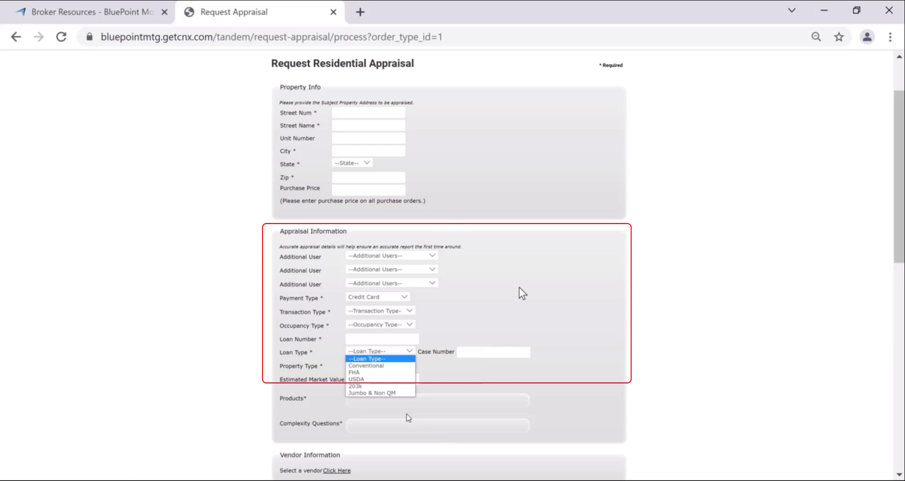
left_click(445, 381)
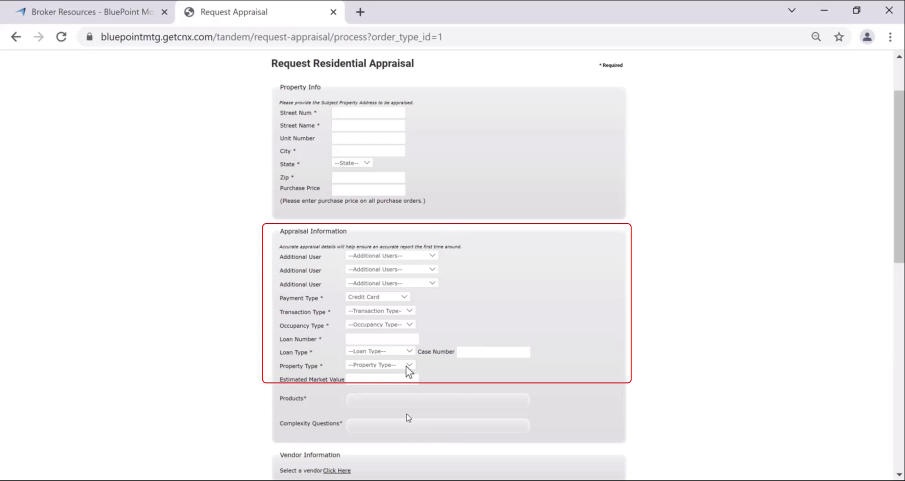
left_click(408, 367)
left_click(454, 372)
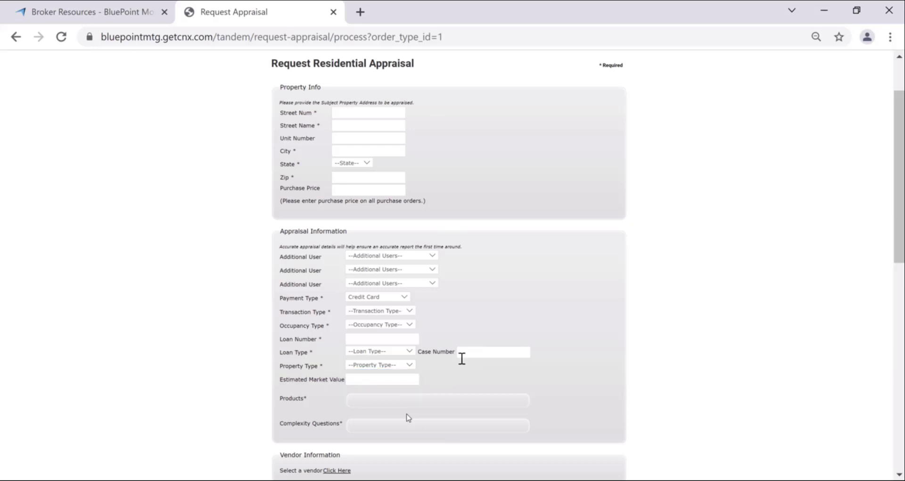
Fill in the subject property's street, city, state and zip under Property Info using the saved address suggestion
scroll(467, 325, "up", 2)
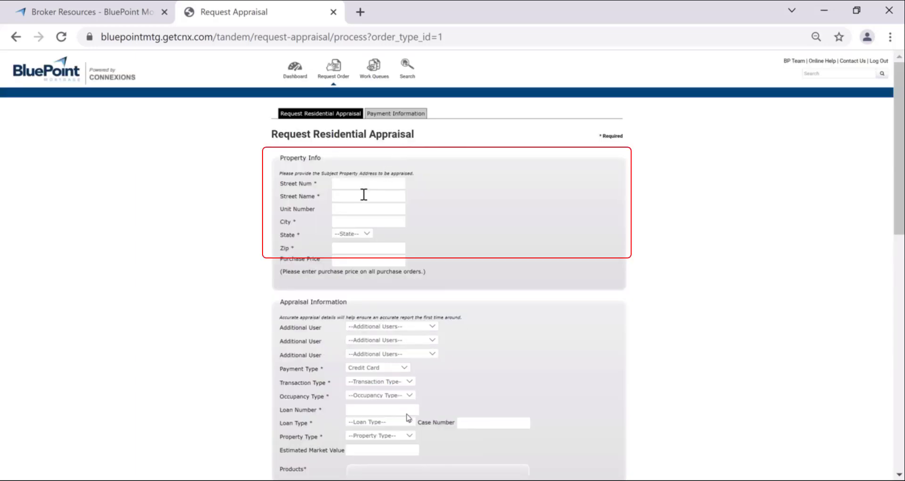
left_click(363, 182)
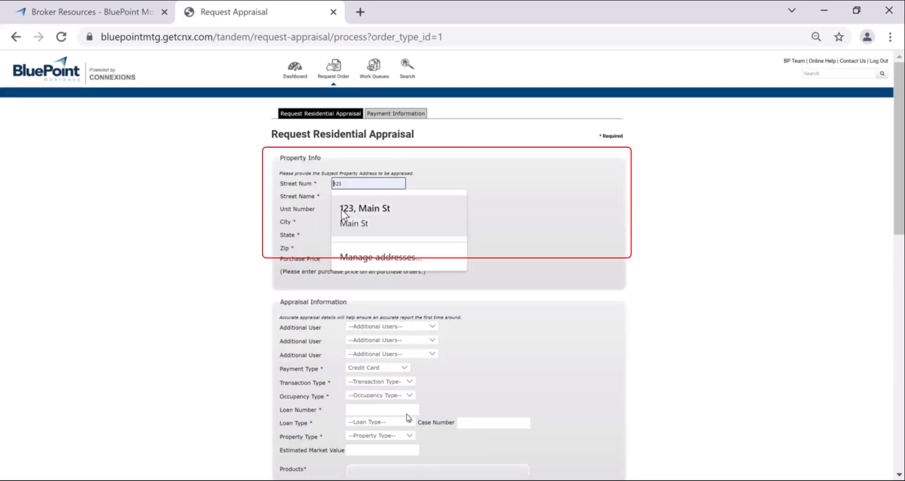
left_click(349, 212)
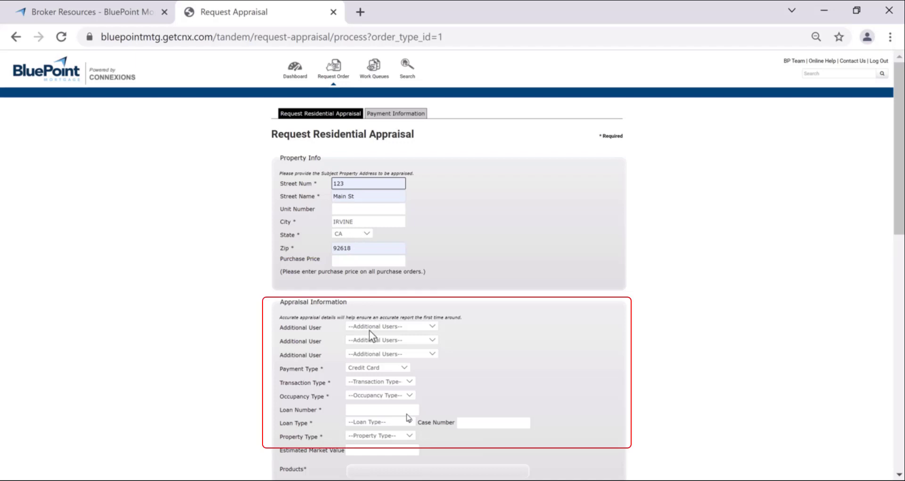
Set the transaction type to Refinance and the occupancy type to Primary Residence
left_click(368, 381)
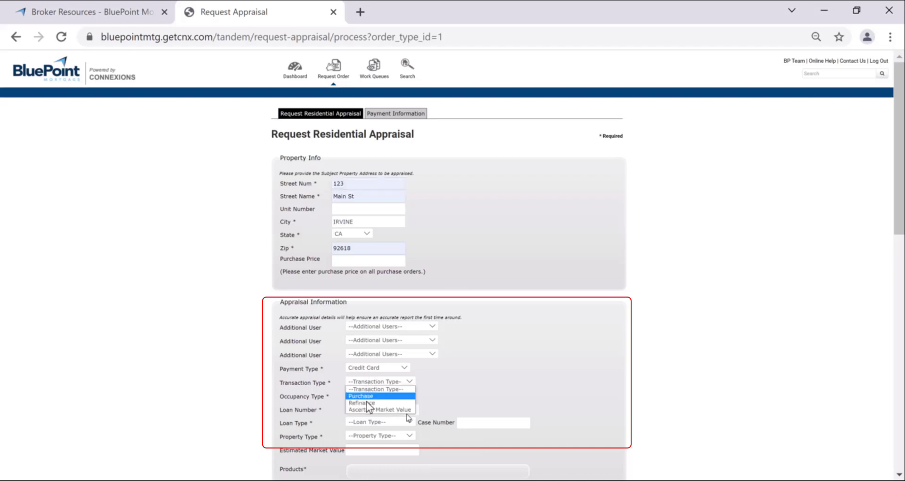
left_click(381, 402)
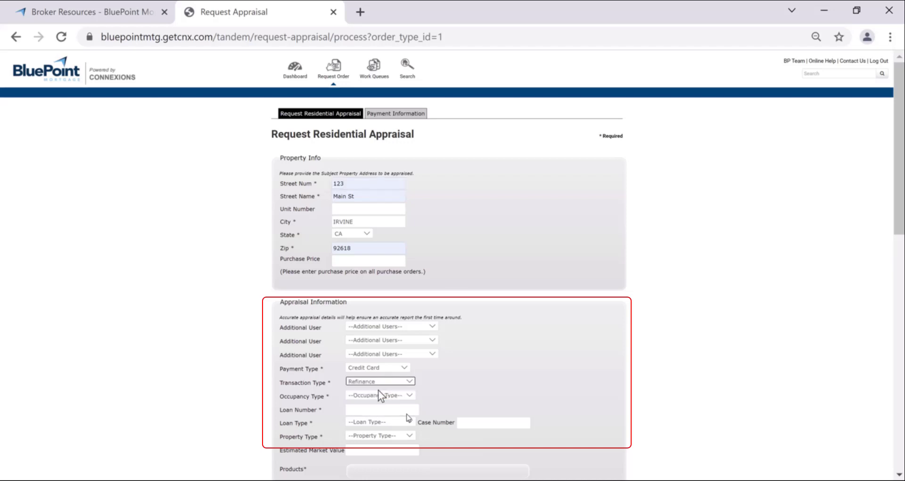
left_click(377, 393)
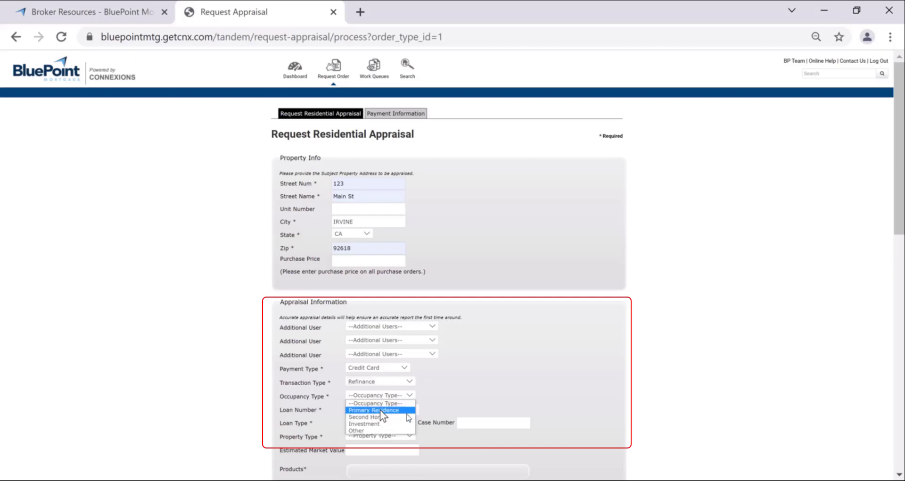
left_click(380, 409)
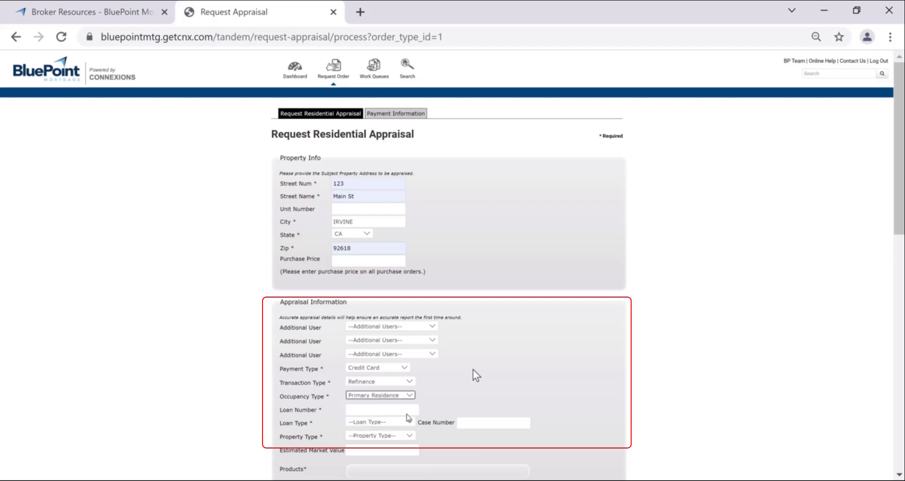
Enter the loan number from the saved suggestion and set the loan type to Conventional
left_click(361, 410)
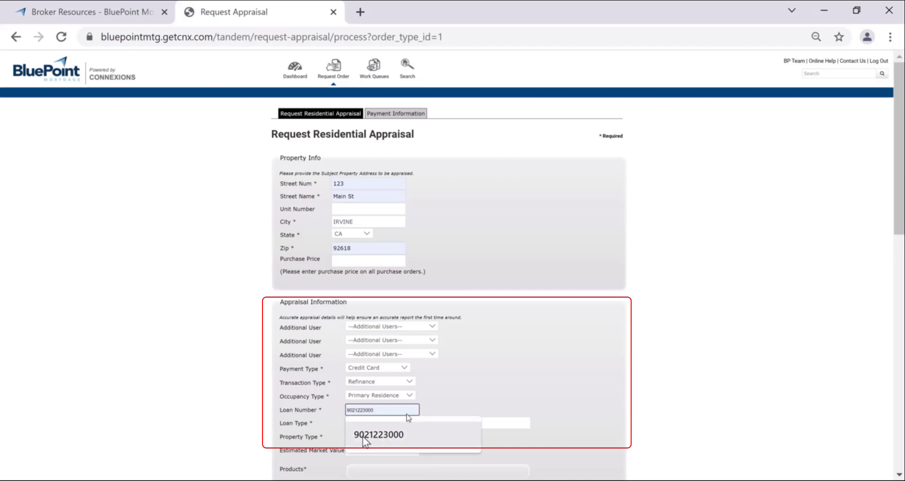
left_click(372, 434)
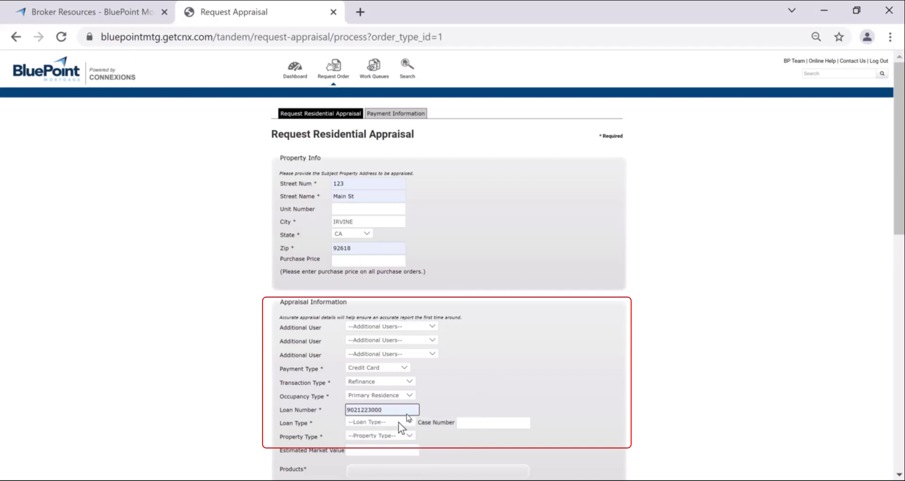
left_click(389, 424)
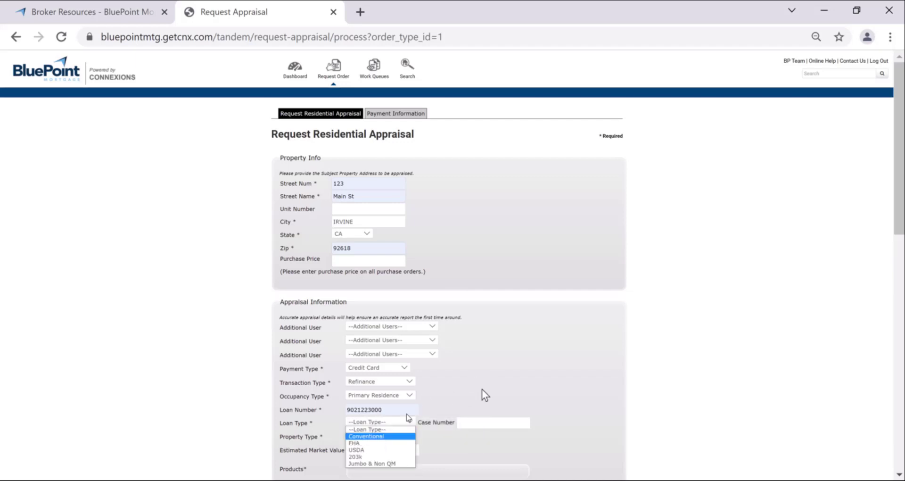
left_click(379, 436)
Set the property type to Single Family Residence and choose the product 1004 - Uniform Residential Appraisal Report
scroll(429, 412, "down", 1)
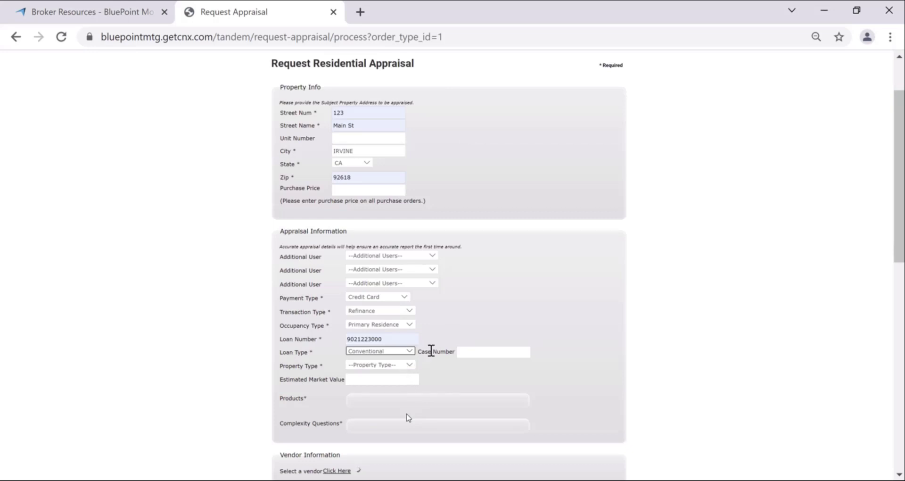
scroll(452, 303, "down", 3)
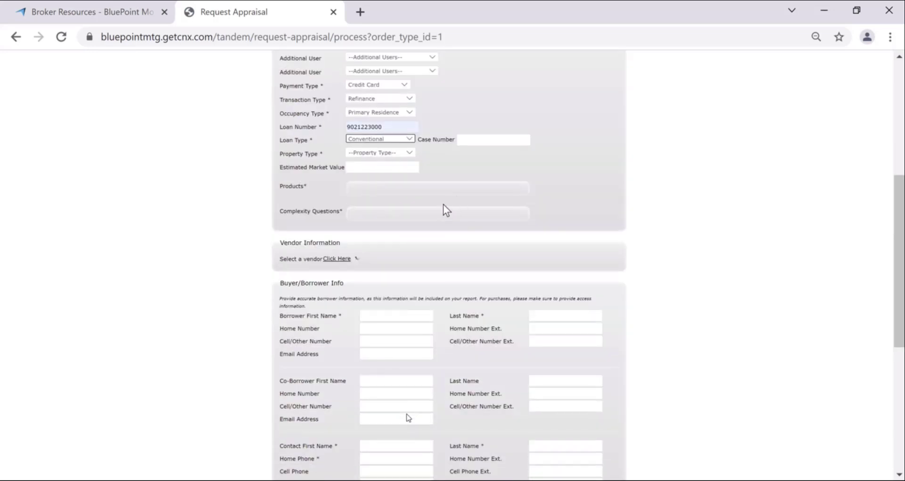
left_click(389, 154)
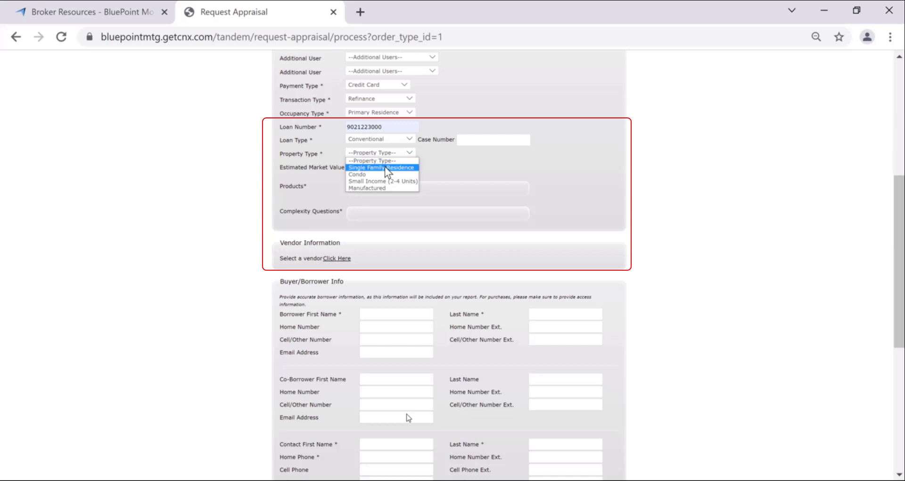
key("Return")
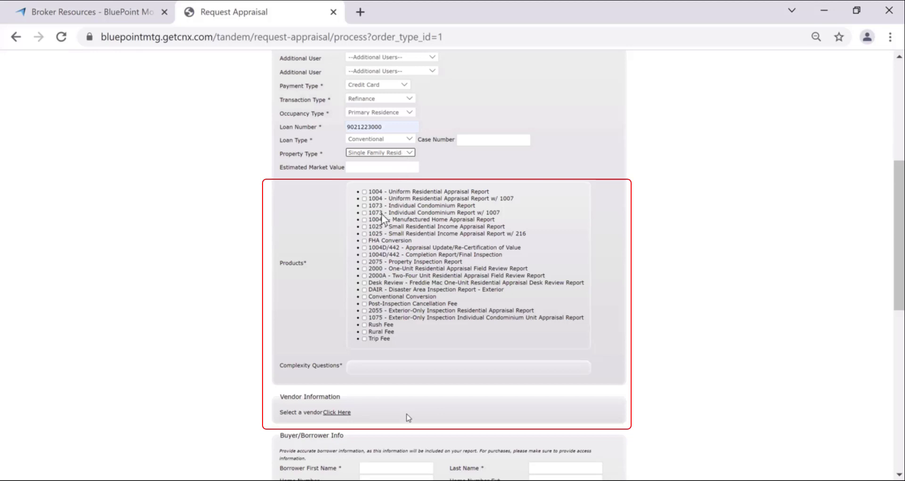
left_click(364, 192)
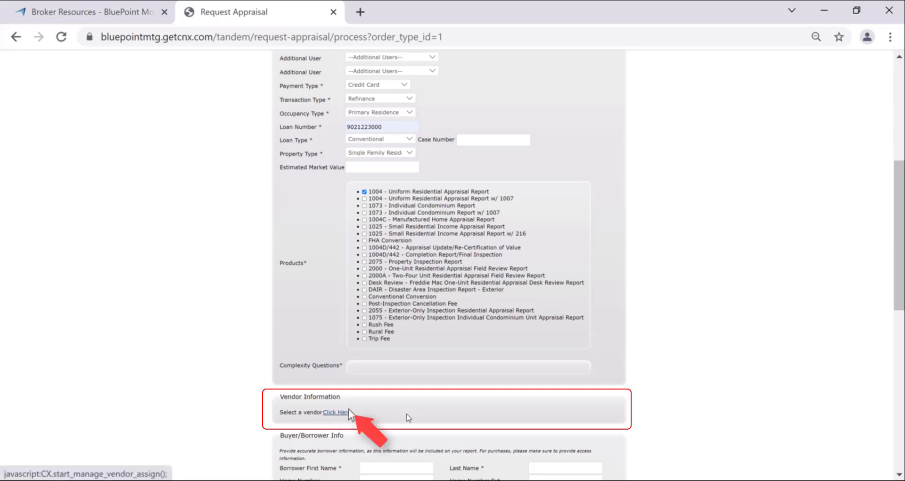
Open vendor selection for the request, then enlarge the Assign Vendor window and zoom the page out to fit the whole vendor list
left_click(335, 412)
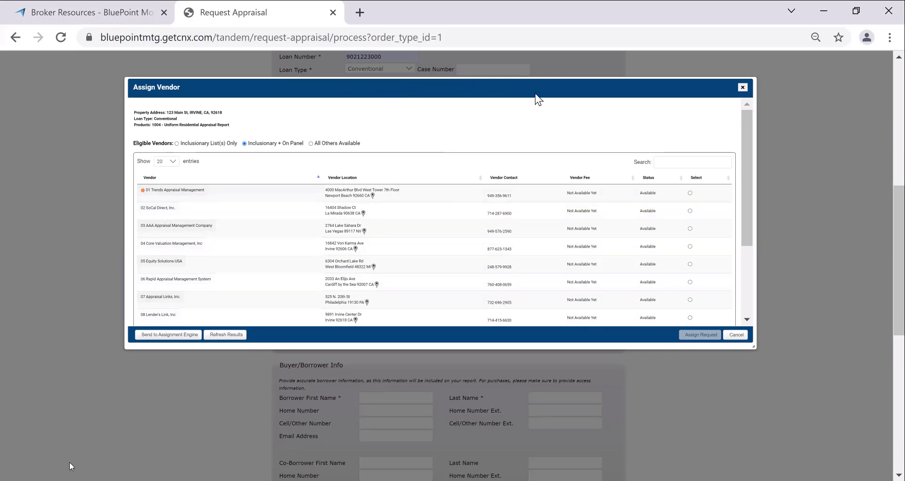
left_click_drag(537, 84, 520, 49)
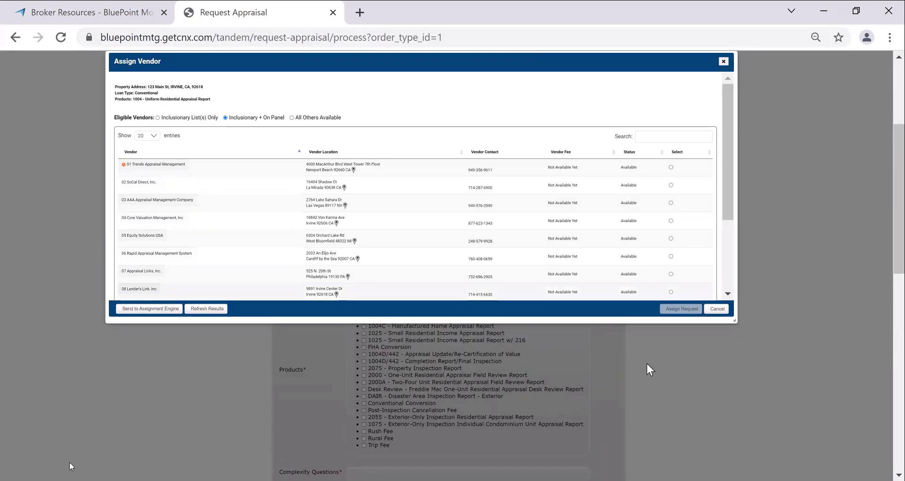
left_click_drag(631, 321, 652, 476)
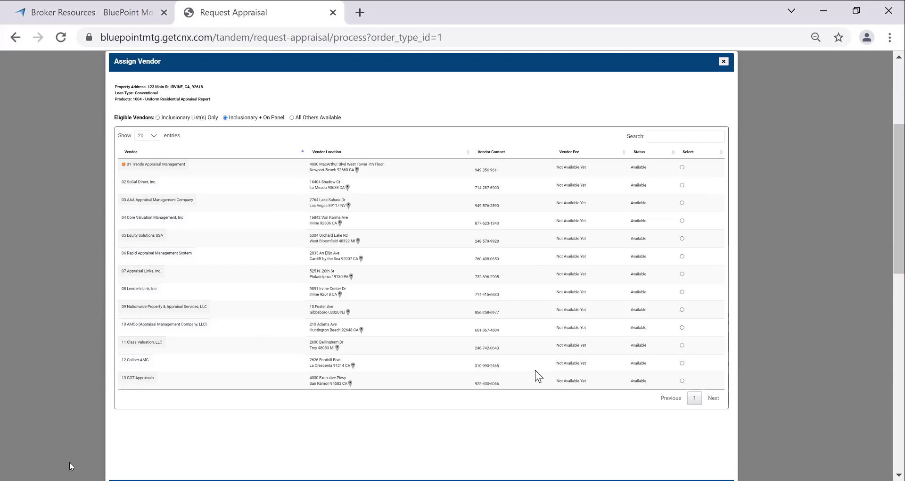
key("ctrl+minus")
key("ctrl+minus")
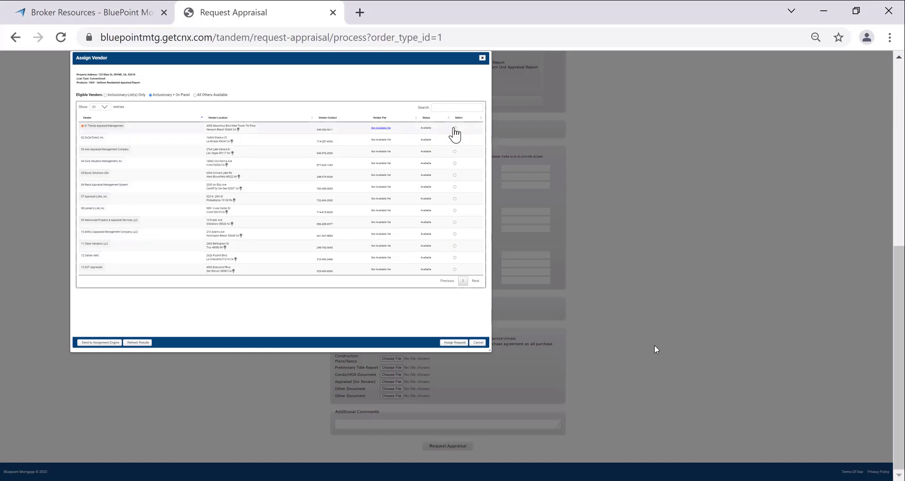
Assign the appraisal order to the vendor 01 Trends Appraisal Management and confirm the assignment
left_click(455, 128)
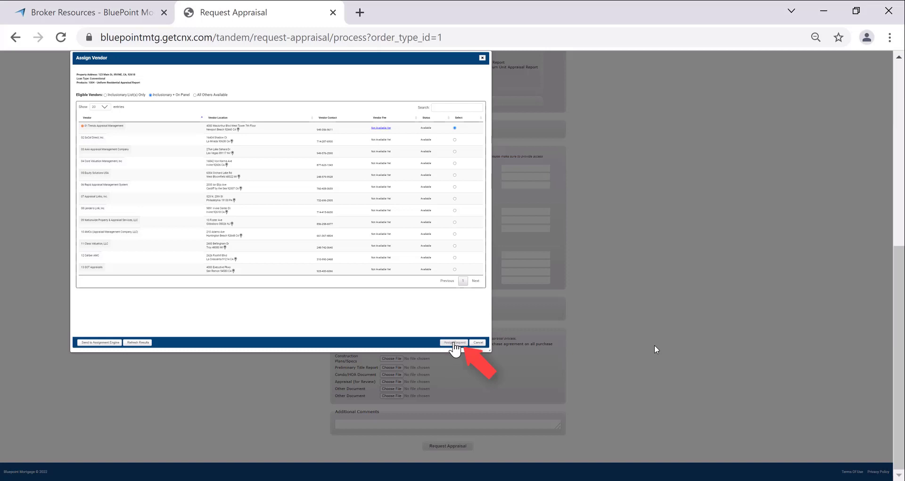
left_click(453, 342)
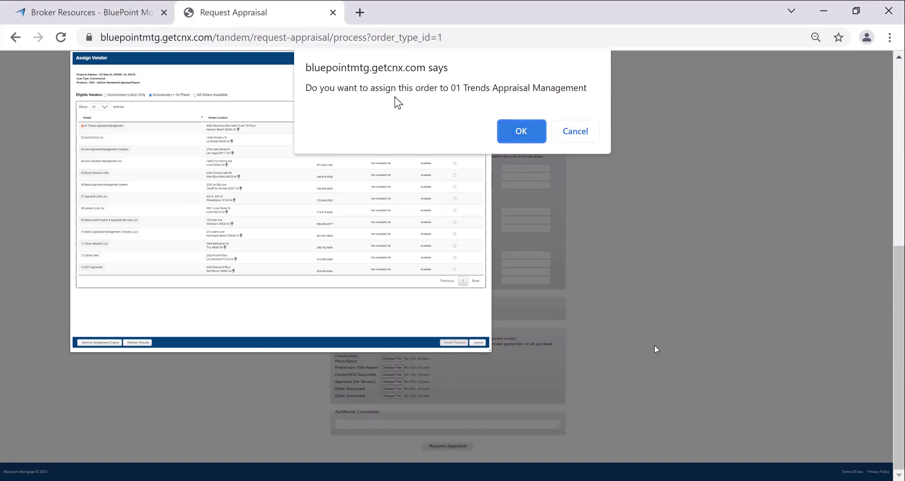
left_click(520, 132)
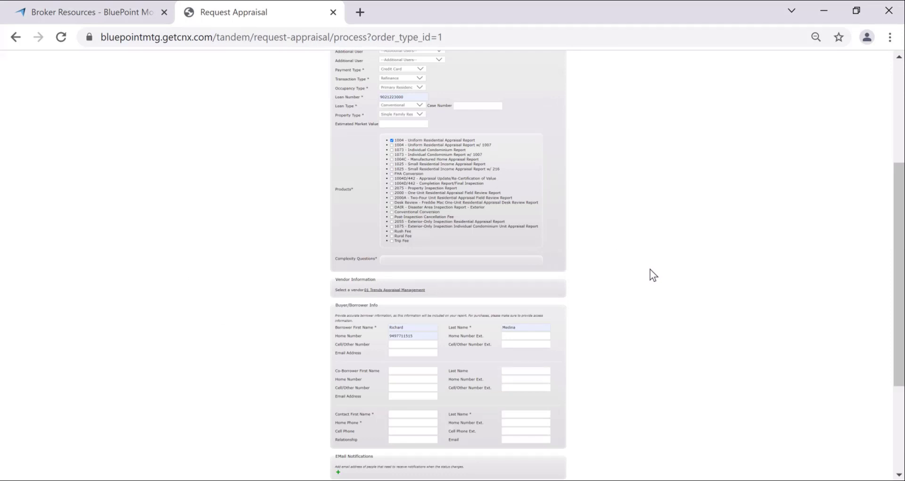
Fill in the borrower's cell number and the contact person's full name, home phone and cell phone in Buyer/Borrower Info
key("ctrl+plus")
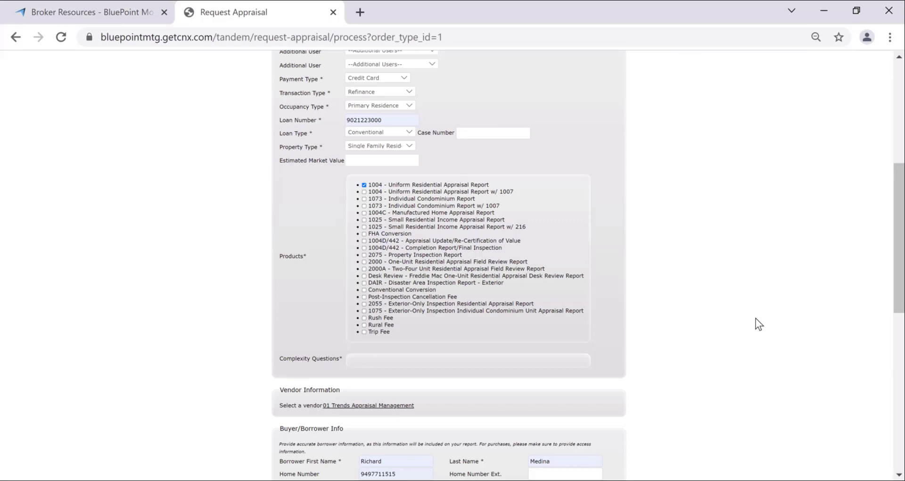
scroll(728, 248, "down", 4)
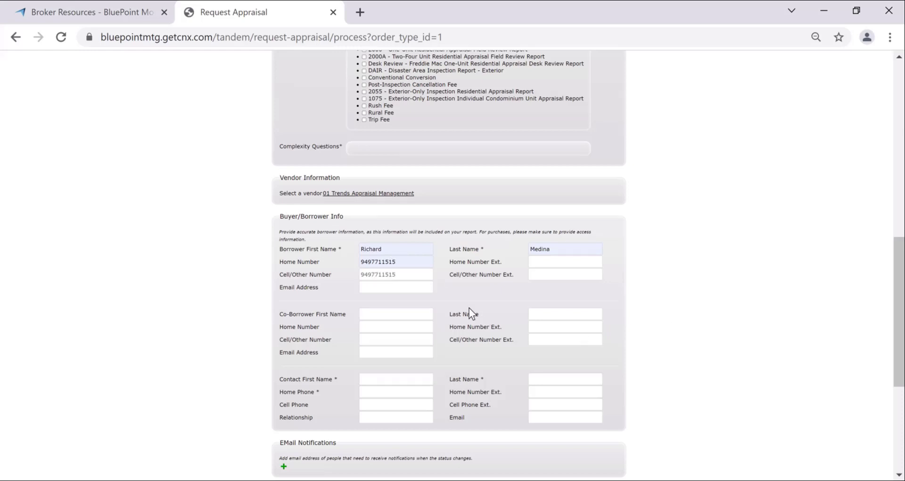
scroll(468, 309, "down", 2)
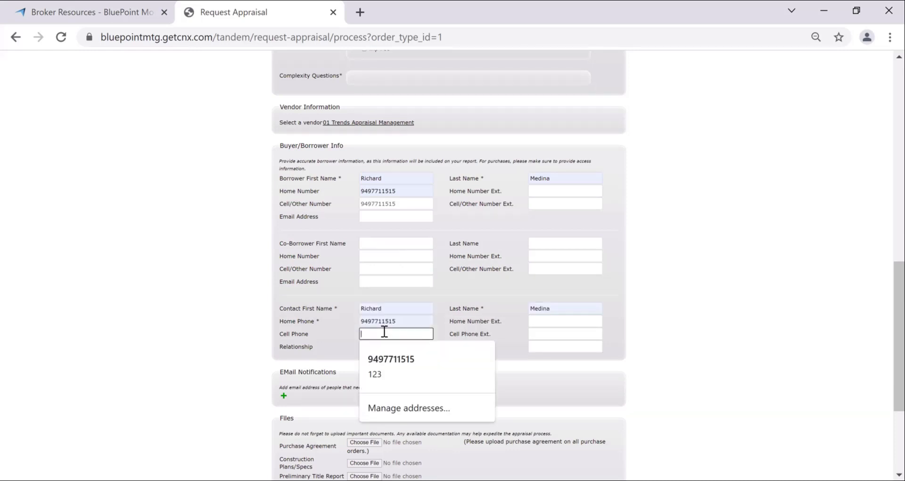
right_click(384, 332)
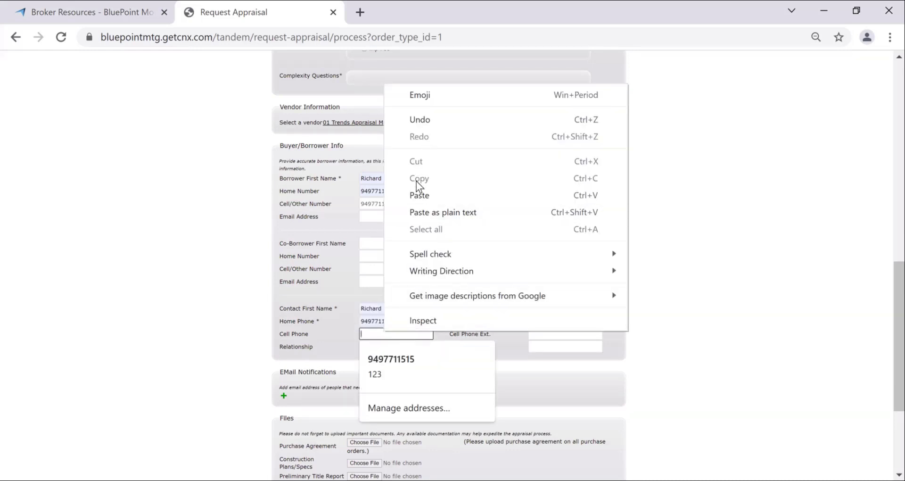
left_click(417, 196)
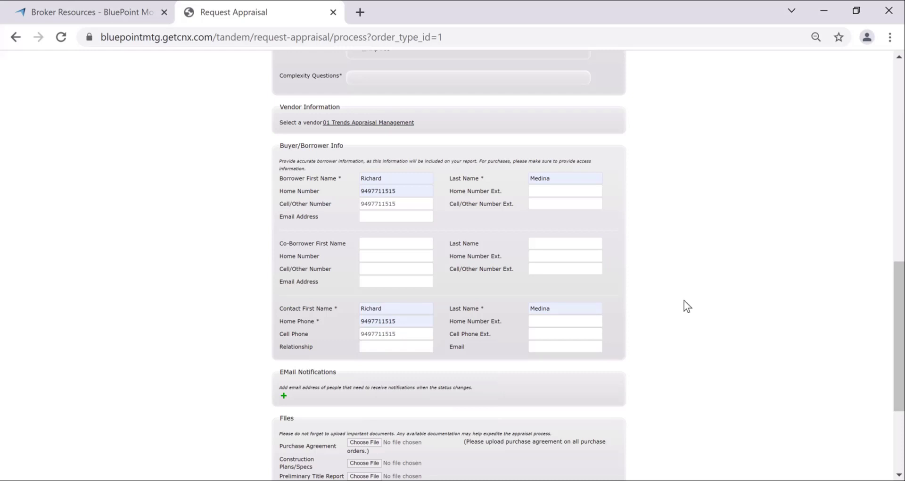
Check the completed form and submit the appraisal request, skipping the credit card payment
scroll(683, 304, "down", 2)
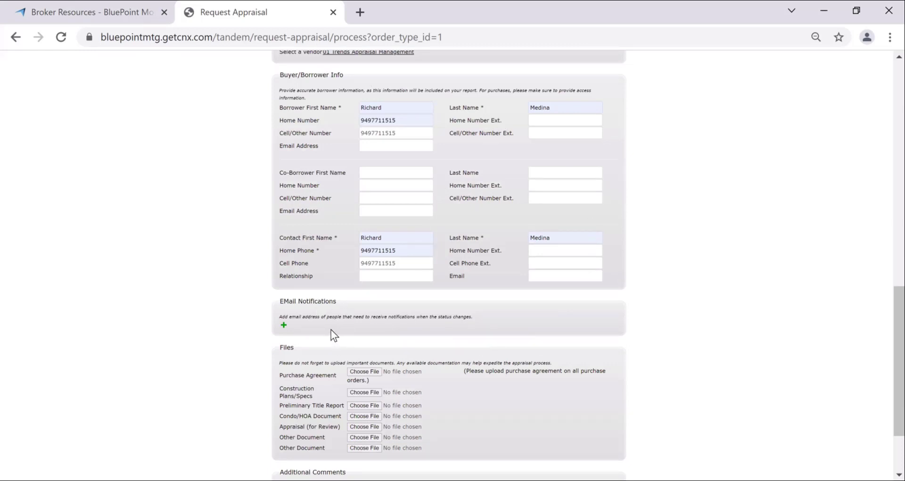
scroll(343, 323, "up", 10)
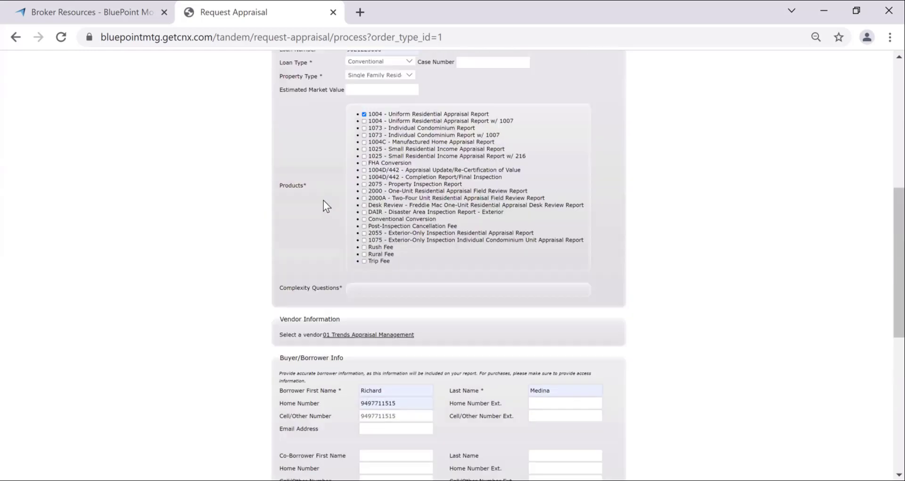
scroll(324, 200, "up", 3)
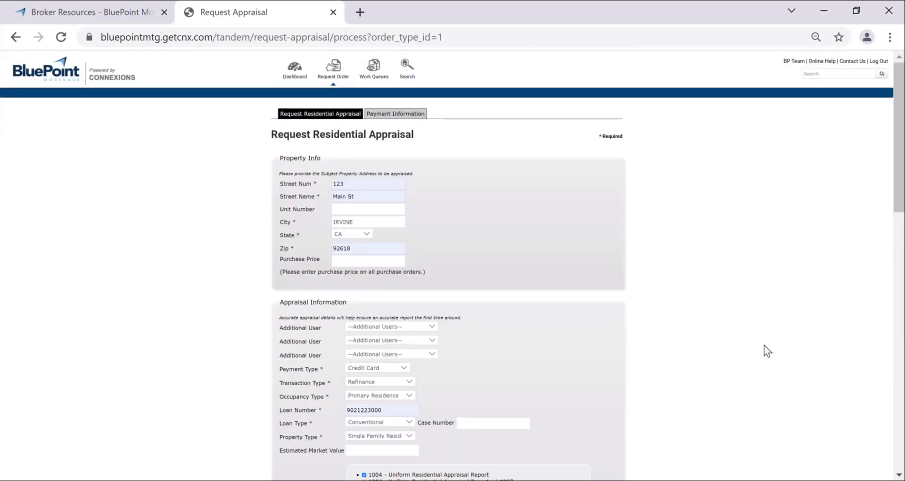
scroll(702, 338, "down", 6)
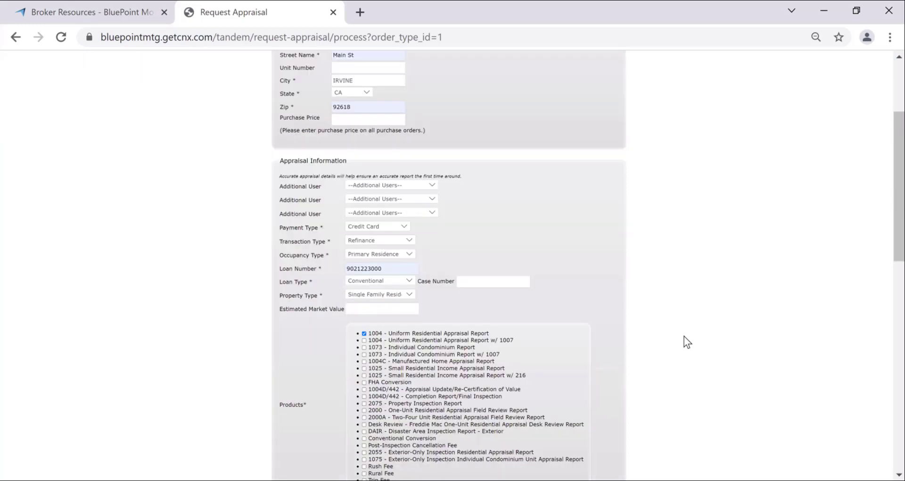
scroll(685, 335, "down", 7)
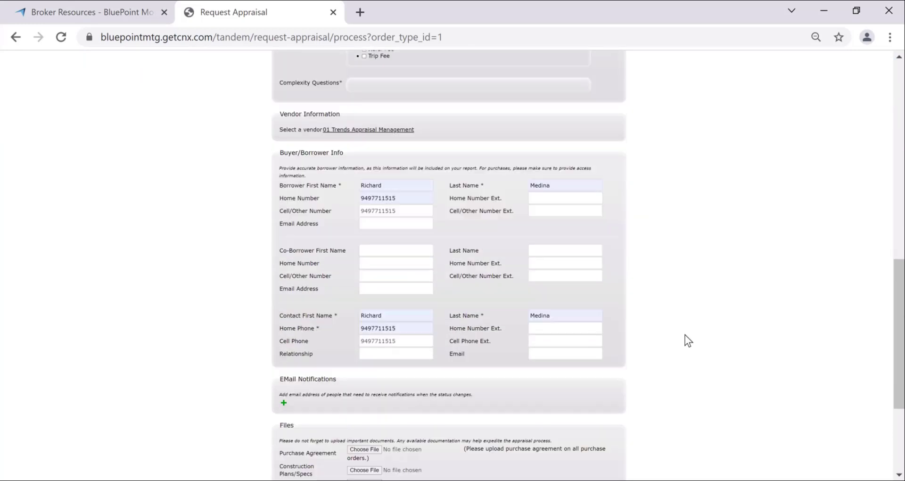
scroll(688, 340, "down", 3)
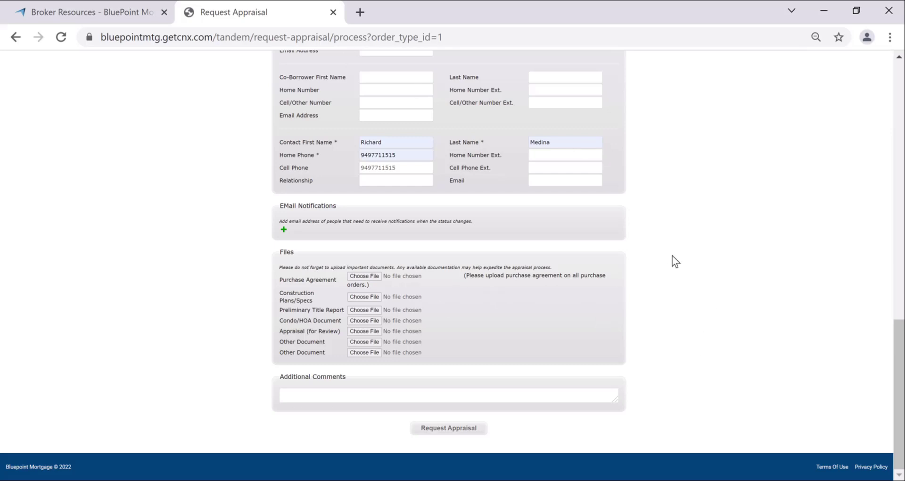
left_click(442, 430)
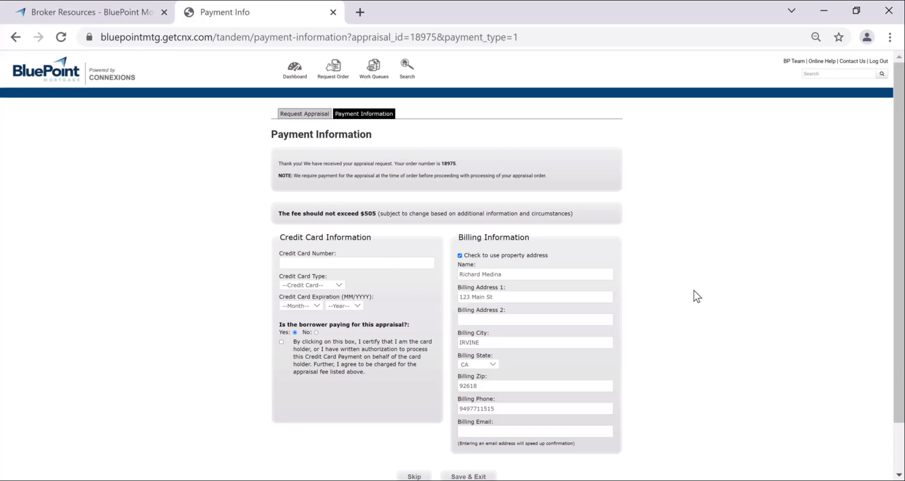
scroll(694, 290, "down", 2)
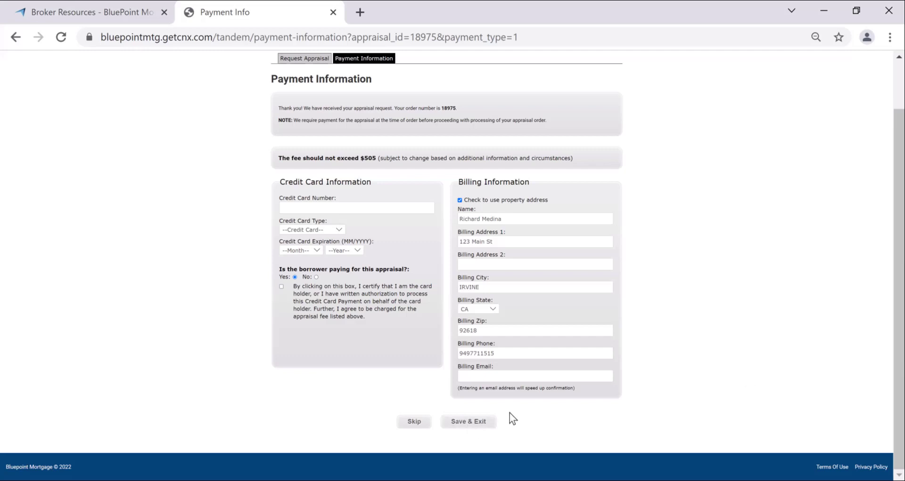
left_click(413, 422)
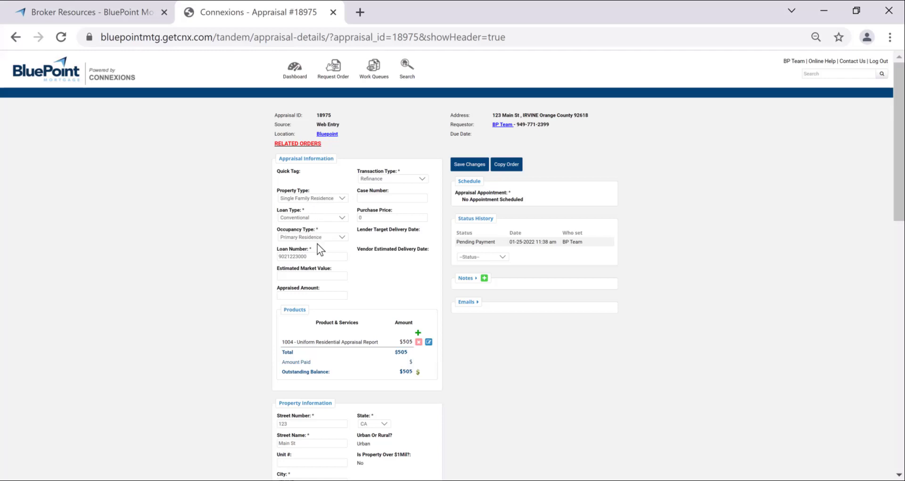
Review the order details, from appraisal information, products and property down to borrowers, contact person, assigned users and files
scroll(499, 367, "down", 2)
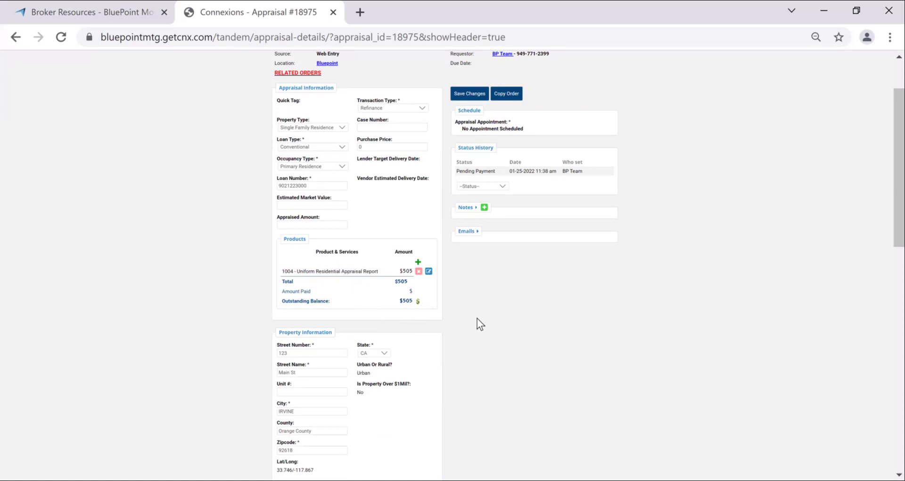
scroll(476, 319, "down", 2)
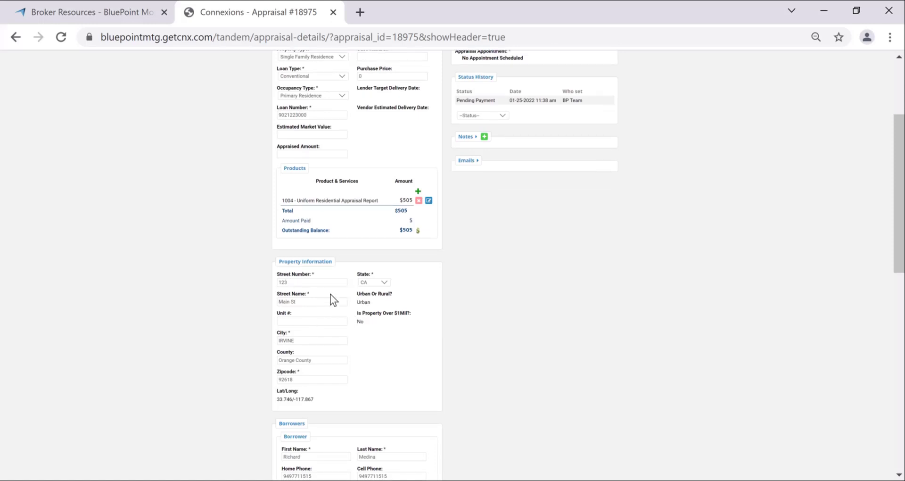
scroll(519, 349, "down", 6)
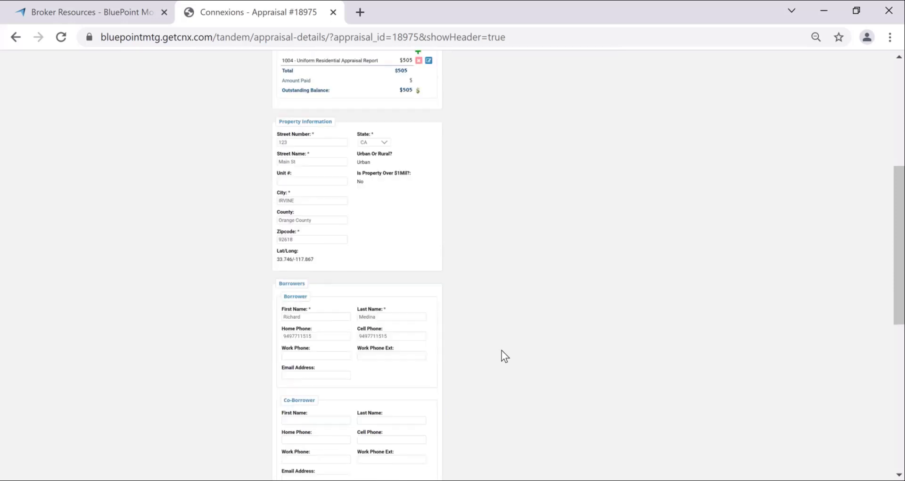
scroll(480, 353, "down", 2)
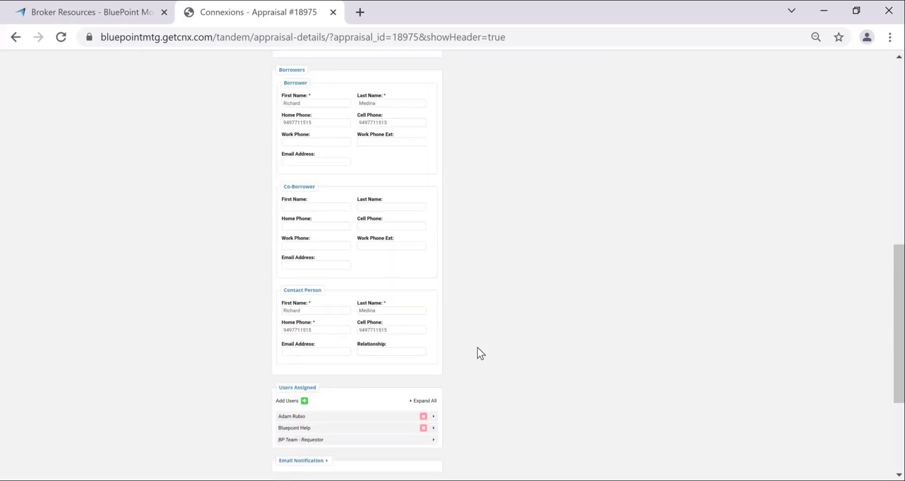
scroll(480, 351, "down", 4)
scroll(467, 327, "up", 10)
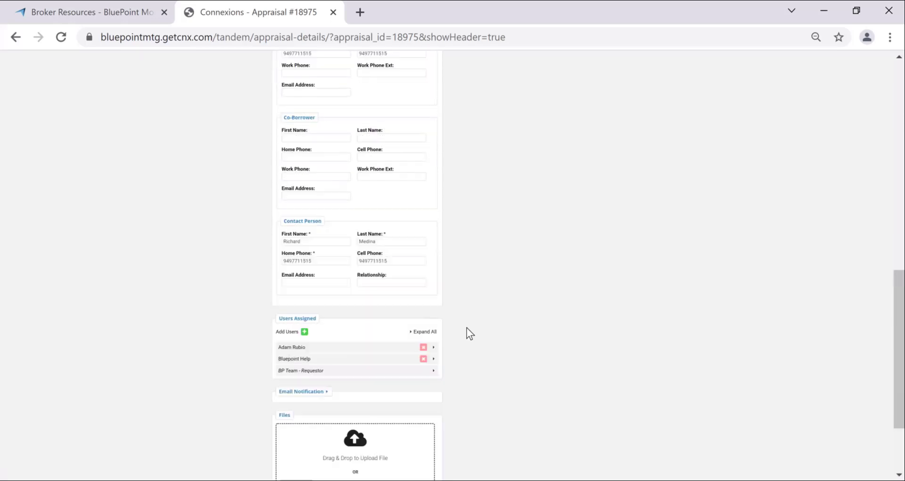
scroll(493, 314, "up", 5)
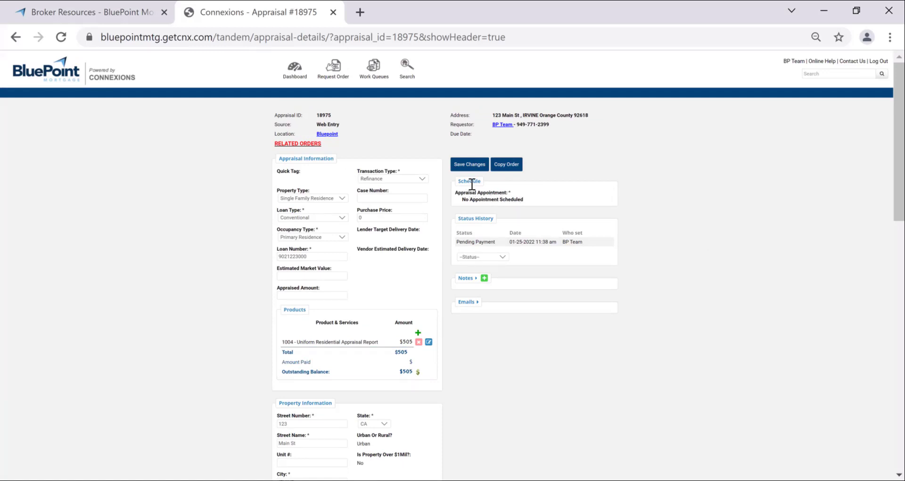
Send the vendor a General Comments note on the order reading "AMC - please schedule inspection as soon as possible."
left_click(484, 279)
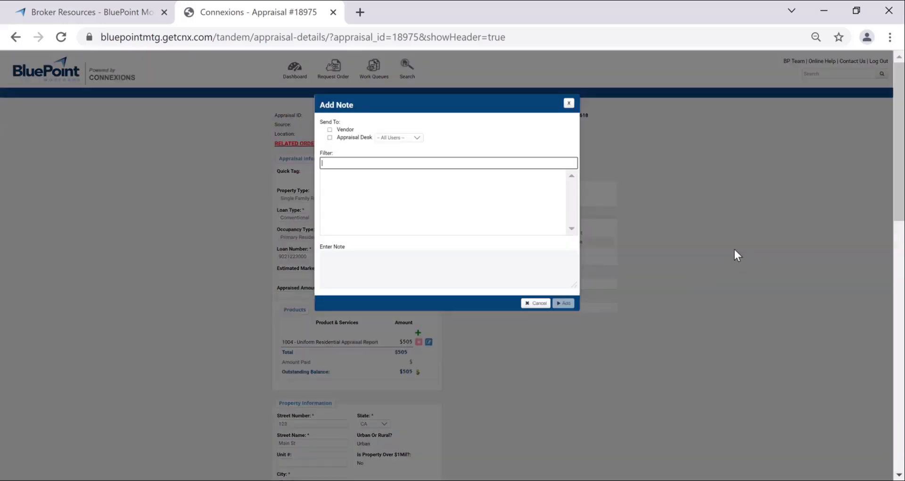
left_click(329, 130)
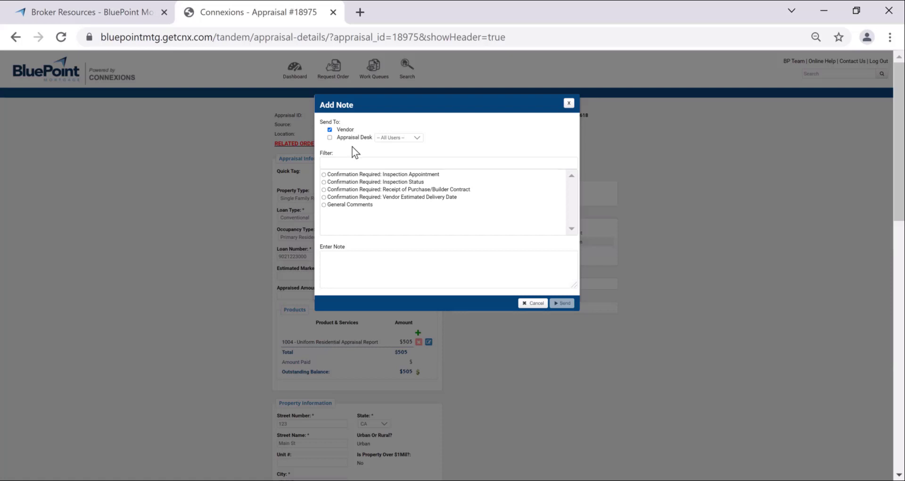
left_click(323, 205)
left_click(334, 257)
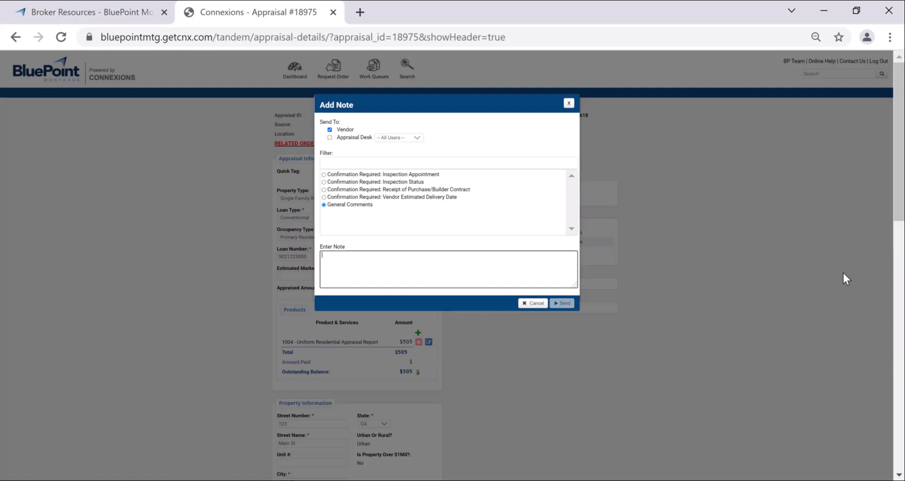
type("AMC - please")
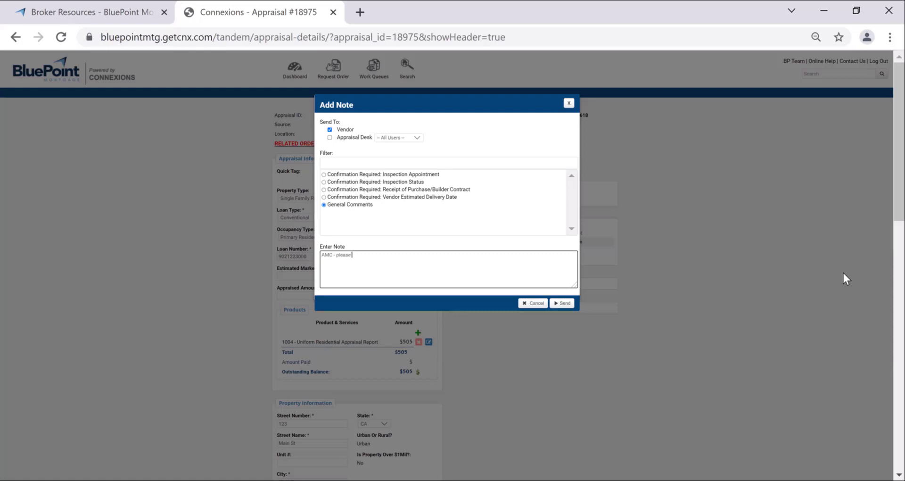
type(" schedu")
type("led")
type(" inspection a")
type("s aoon as p")
type("ossible.")
left_click(563, 304)
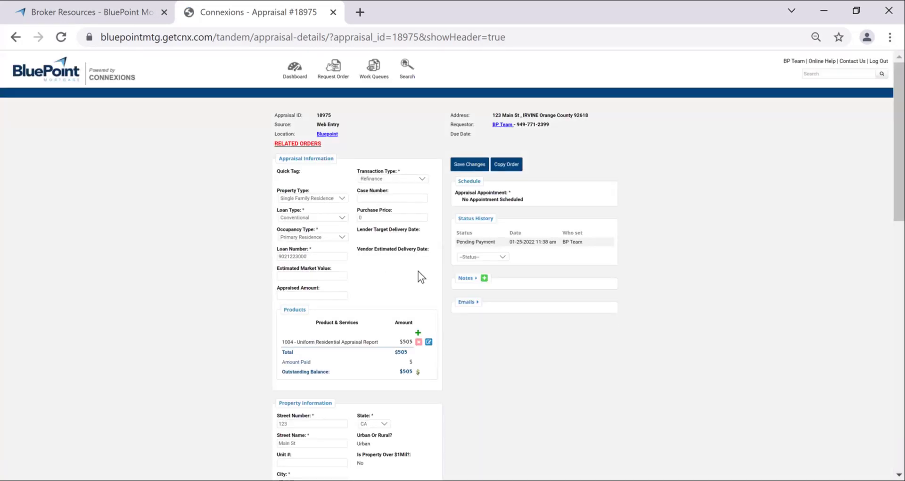
Expand the order's Notes and Emails sections and read through the logged messages
left_click(466, 277)
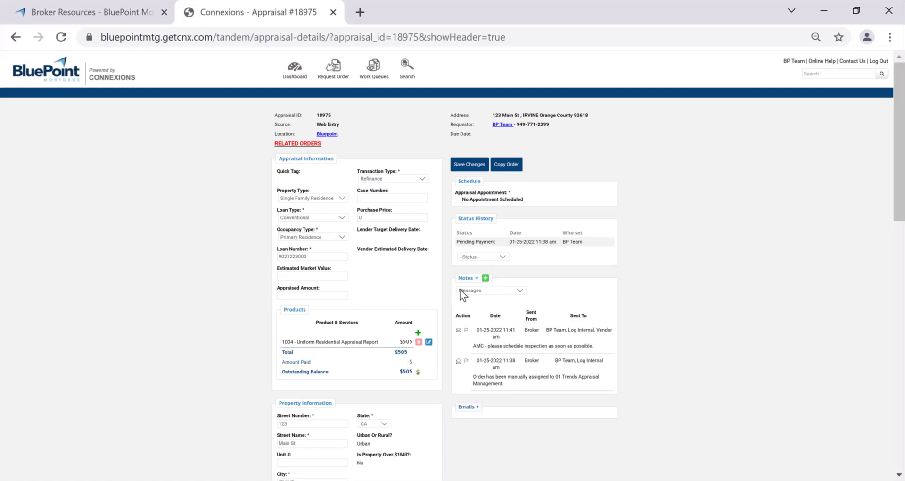
left_click(465, 408)
scroll(690, 335, "down", 3)
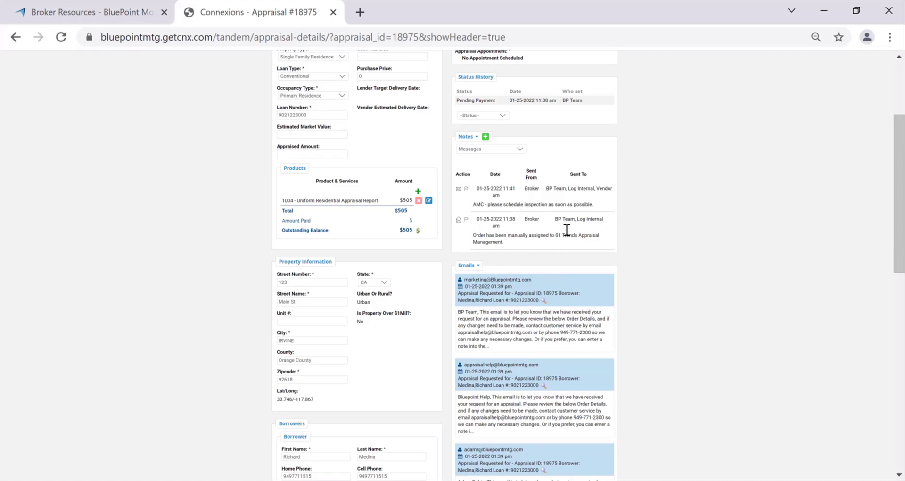
scroll(684, 270, "up", 3)
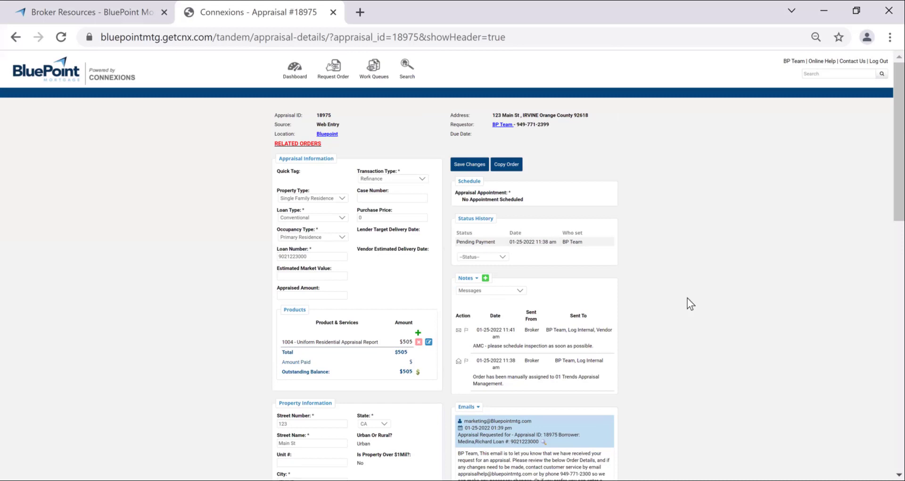